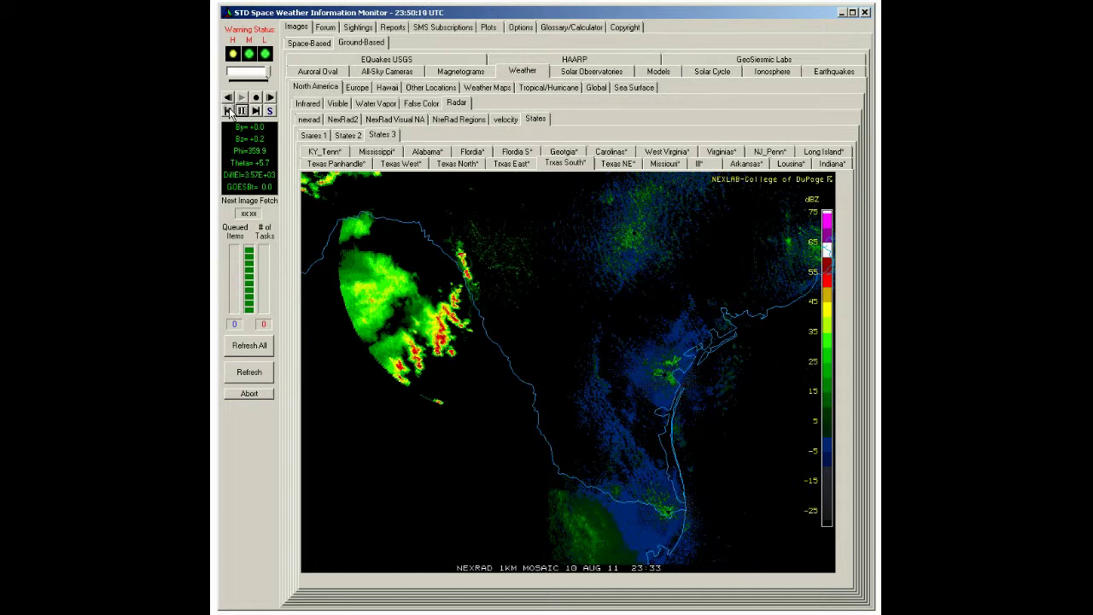
# Restart the South Texas radar loop from its first frame so it plays through
pyautogui.click(228, 111)
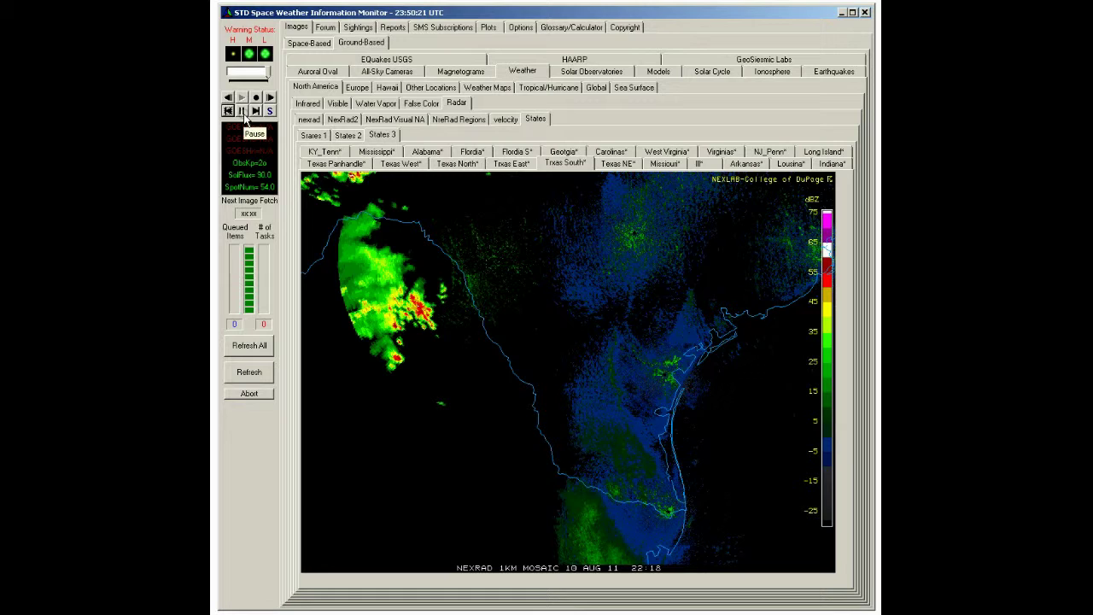